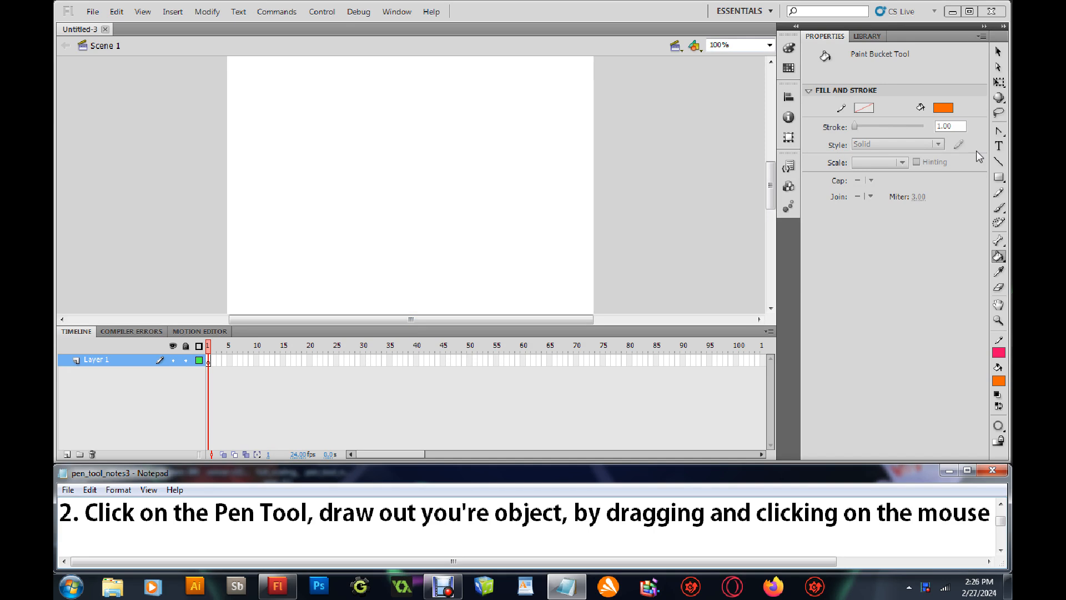
- Draw an open curved path on the stage with the Pen tool, with a wavy outer edge, a lower point and a diagonal return
{"action": "left_click", "coordinate": [1000, 134]}
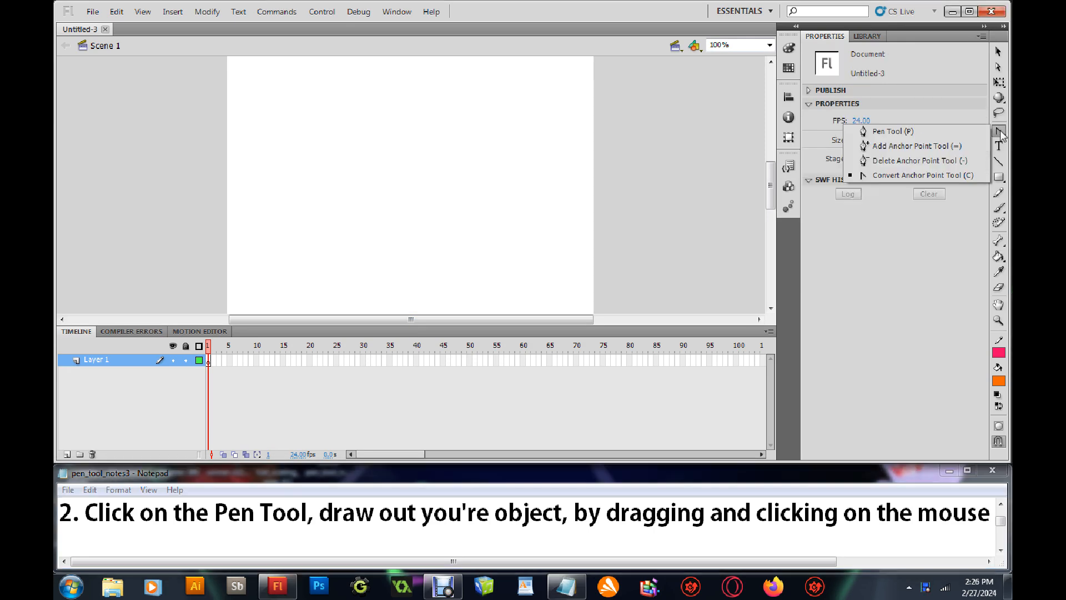
{"action": "left_click", "coordinate": [918, 131]}
{"action": "left_click_drag", "start_coordinate": [345, 123], "coordinate": [317, 178]}
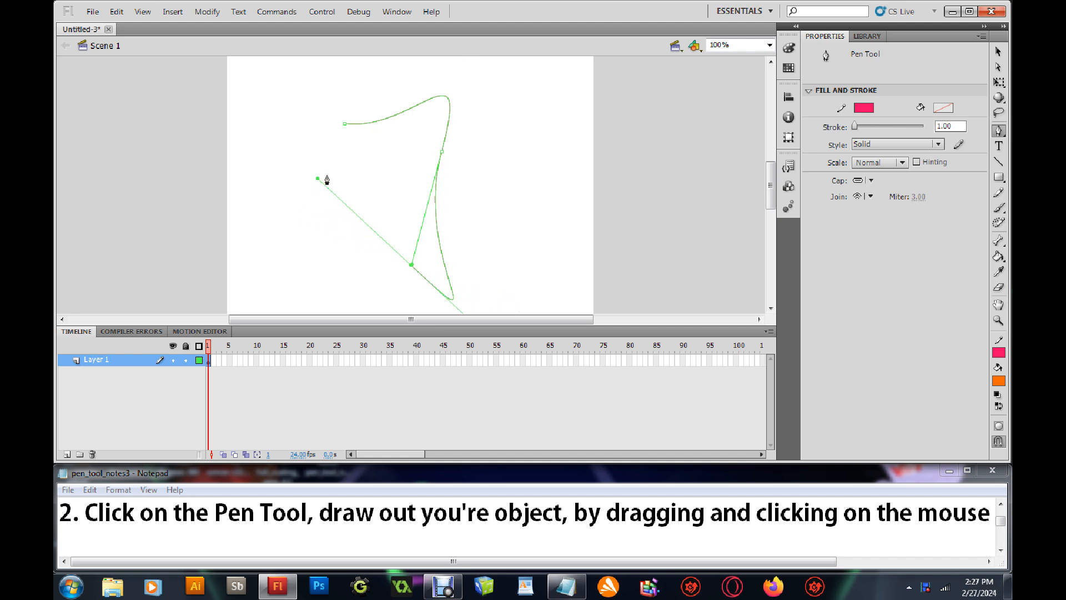
{"action": "left_click_drag", "start_coordinate": [327, 176], "coordinate": [343, 198]}
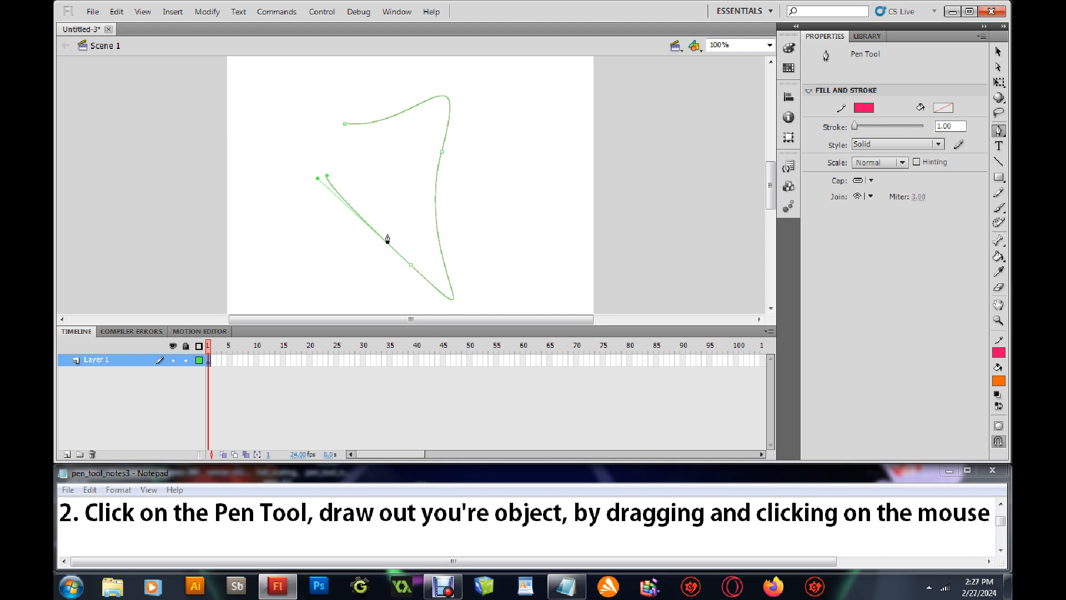
{"action": "left_click", "coordinate": [998, 51]}
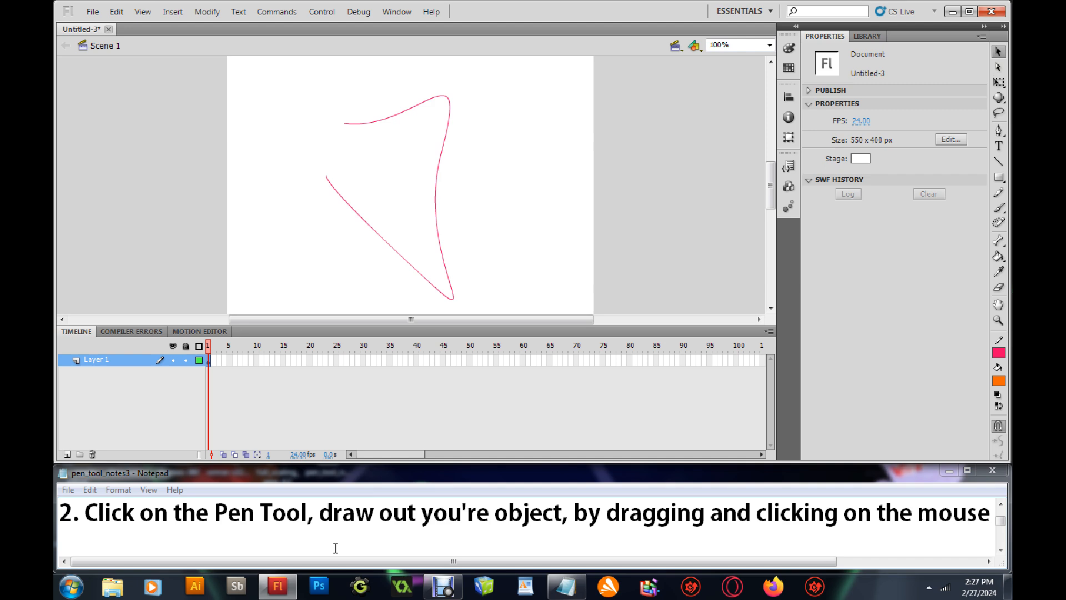
- Read step 3 of the notes and reshape the open path with the Convert Anchor Point tool, rounding its upper curve and bending its lower end
{"action": "left_click", "coordinate": [340, 565]}
{"action": "mouse_move", "coordinate": [340, 565]}
{"action": "left_mouse_down"}
{"action": "mouse_move", "coordinate": [454, 566]}
{"action": "mouse_move", "coordinate": [338, 566]}
{"action": "left_mouse_up"}
{"action": "left_click", "coordinate": [1000, 550]}
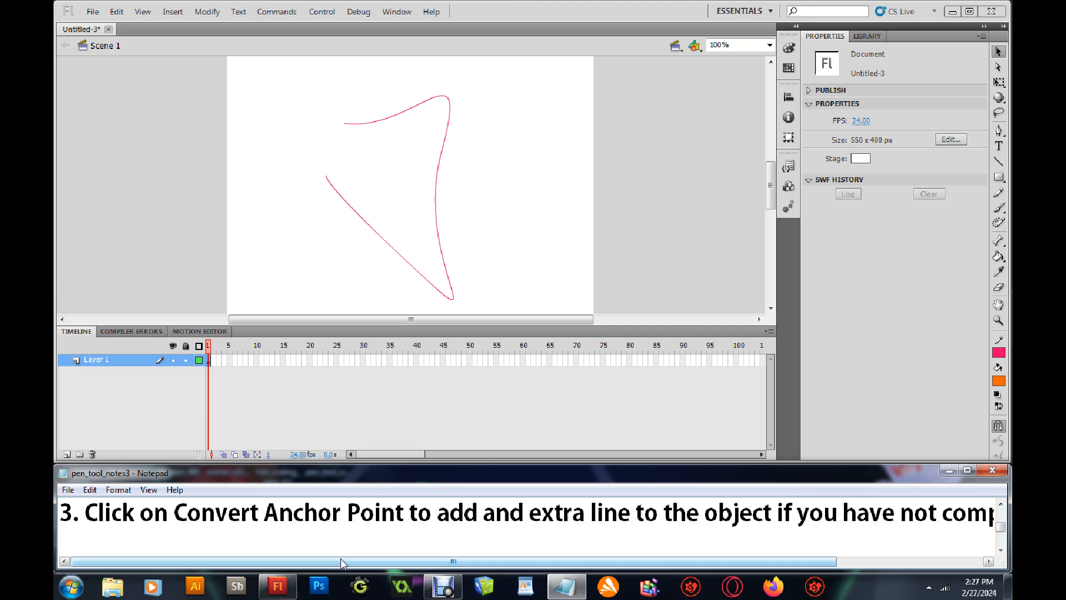
{"action": "left_click_drag", "start_coordinate": [342, 563], "coordinate": [492, 568]}
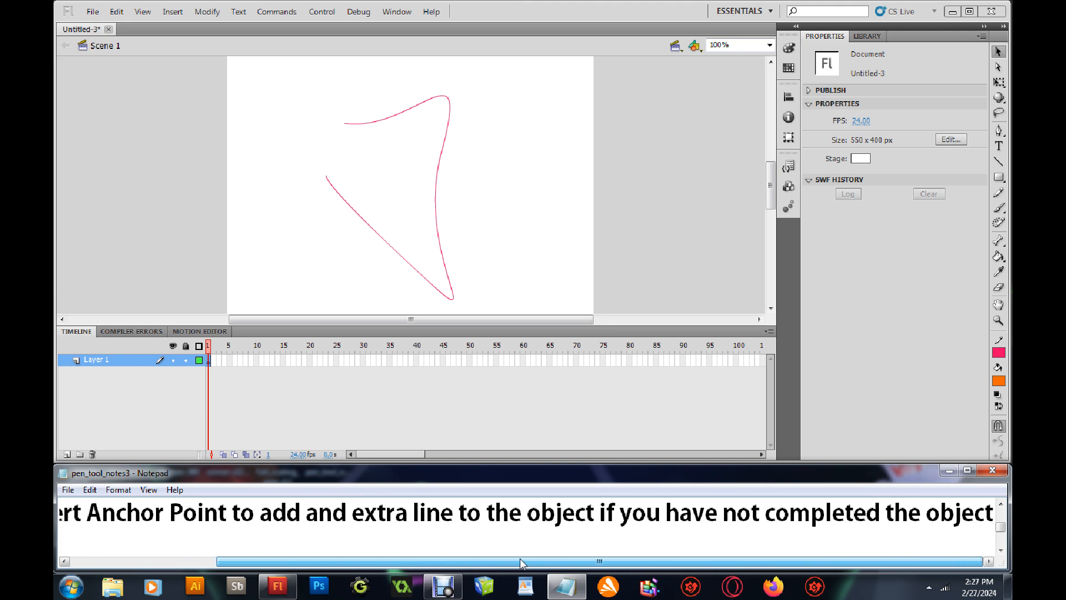
{"action": "left_click", "coordinate": [1003, 134]}
{"action": "left_click_drag", "start_coordinate": [1002, 136], "coordinate": [954, 174]}
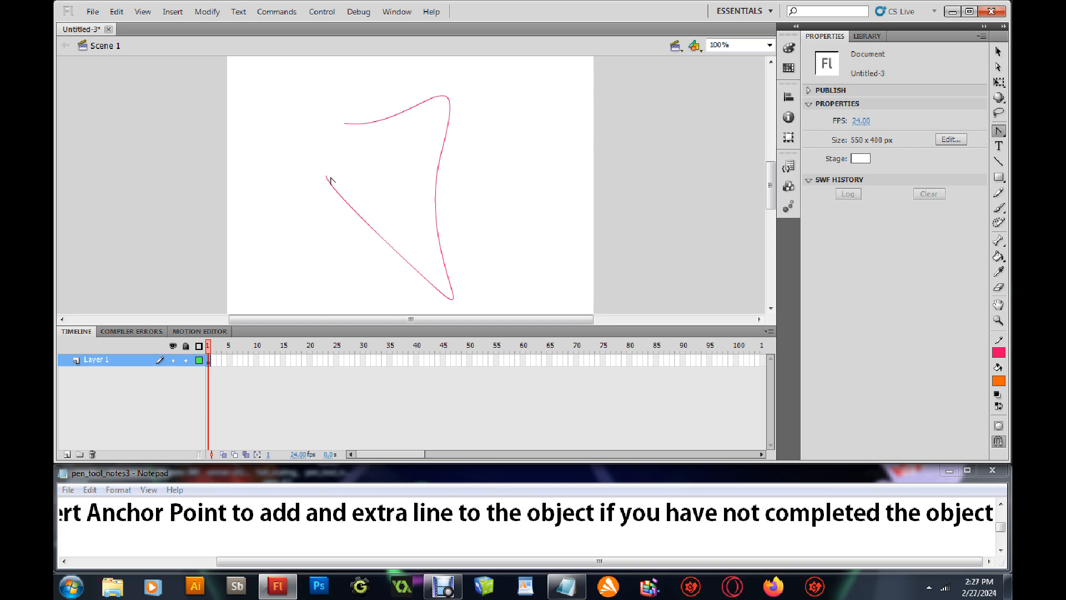
{"action": "mouse_move", "coordinate": [326, 179]}
{"action": "left_mouse_down"}
{"action": "mouse_move", "coordinate": [340, 164]}
{"action": "mouse_move", "coordinate": [341, 131]}
{"action": "mouse_move", "coordinate": [328, 125]}
{"action": "mouse_move", "coordinate": [357, 103]}
{"action": "mouse_move", "coordinate": [303, 134]}
{"action": "mouse_move", "coordinate": [344, 134]}
{"action": "mouse_move", "coordinate": [326, 167]}
{"action": "mouse_move", "coordinate": [328, 214]}
{"action": "mouse_move", "coordinate": [320, 197]}
{"action": "left_mouse_up"}
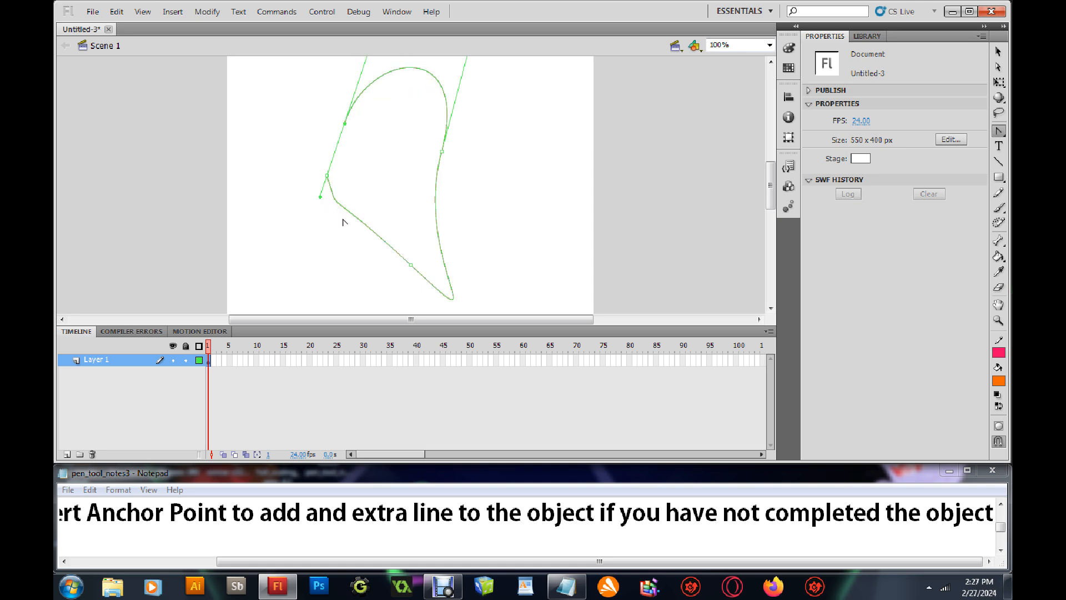
{"action": "left_click", "coordinate": [998, 51]}
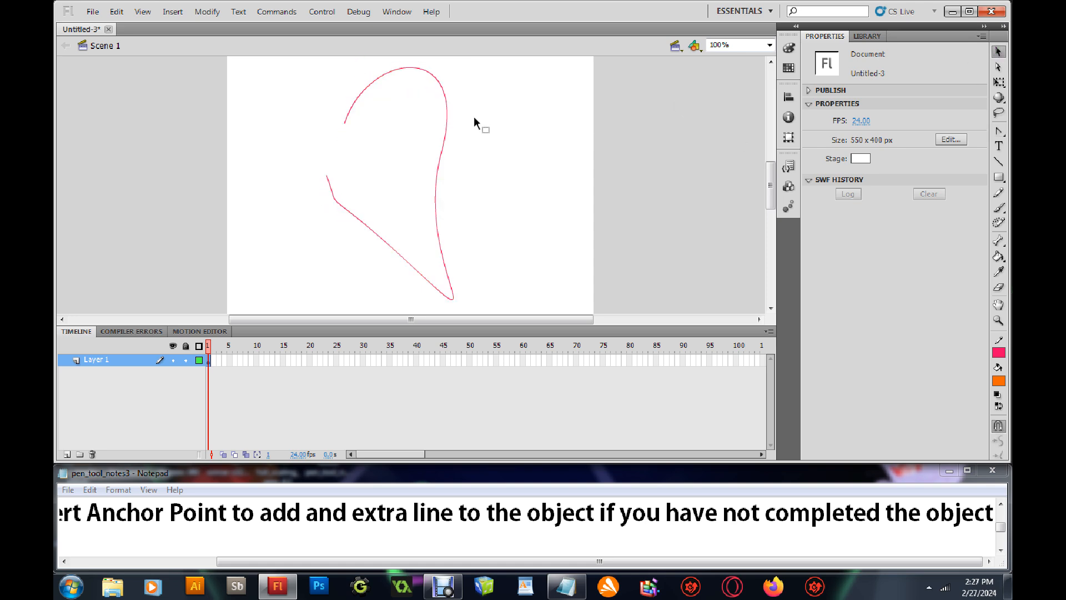
{"action": "left_click", "coordinate": [998, 131]}
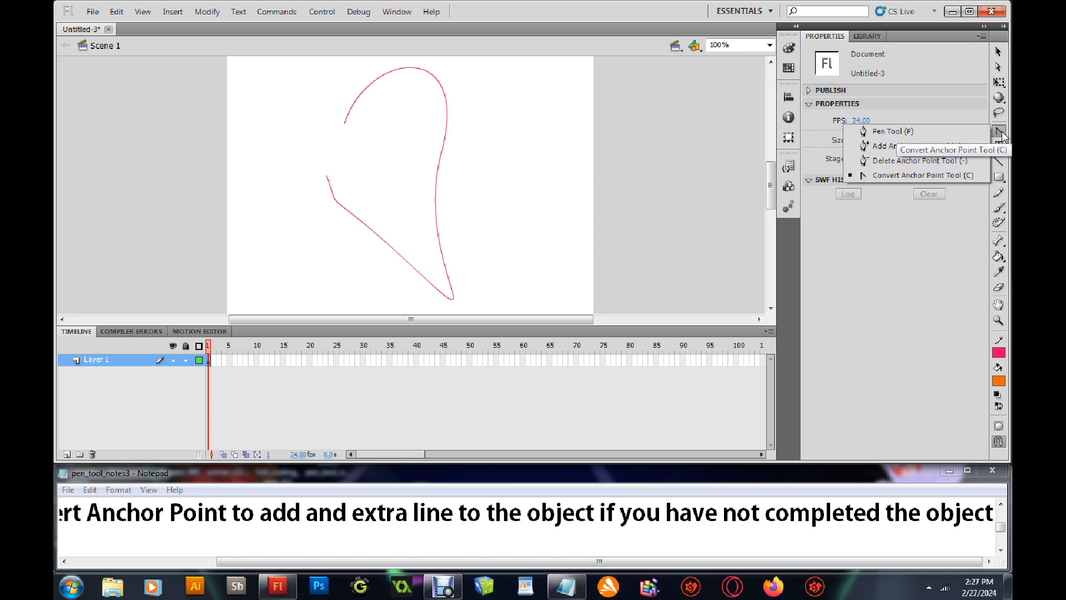
{"action": "left_click", "coordinate": [926, 146]}
{"action": "left_click", "coordinate": [344, 131]}
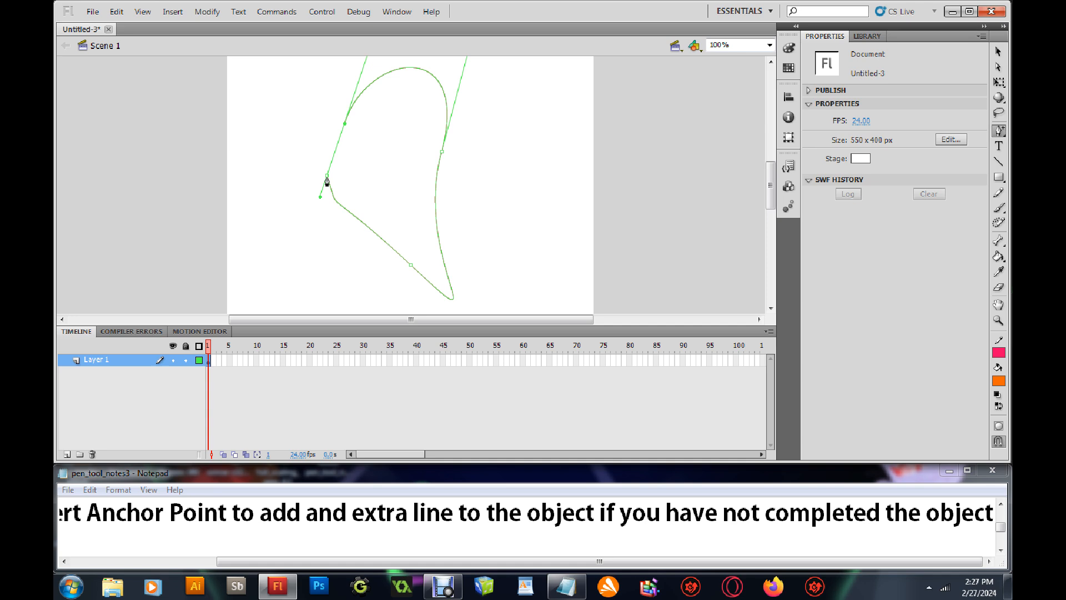
- Adjust the path's two end anchors with the Convert Anchor Point tool so the lower curve meets the upper end in a teardrop outline
{"action": "left_click", "coordinate": [999, 131]}
{"action": "left_click", "coordinate": [926, 177]}
{"action": "mouse_move", "coordinate": [343, 128]}
{"action": "left_mouse_down"}
{"action": "mouse_move", "coordinate": [326, 185]}
{"action": "mouse_move", "coordinate": [346, 111]}
{"action": "left_mouse_up"}
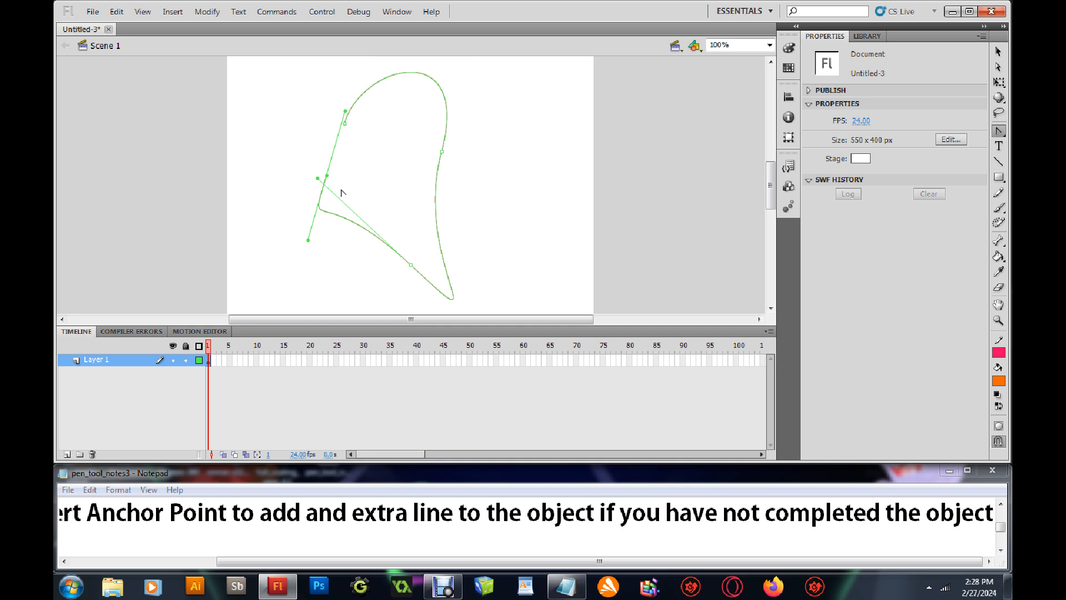
{"action": "left_click_drag", "start_coordinate": [327, 179], "coordinate": [285, 300]}
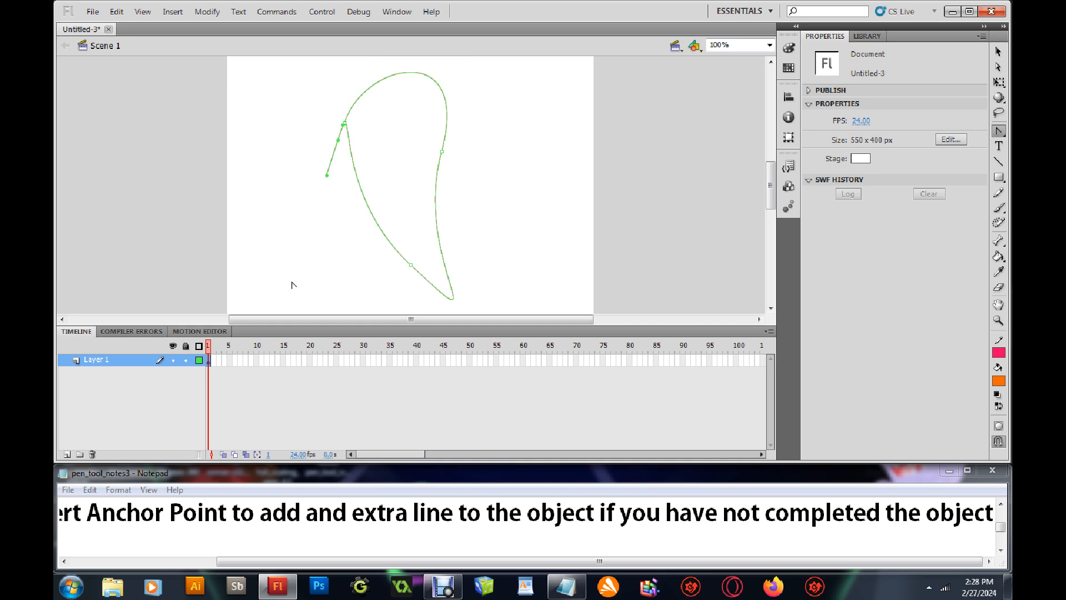
{"action": "key", "text": "v"}
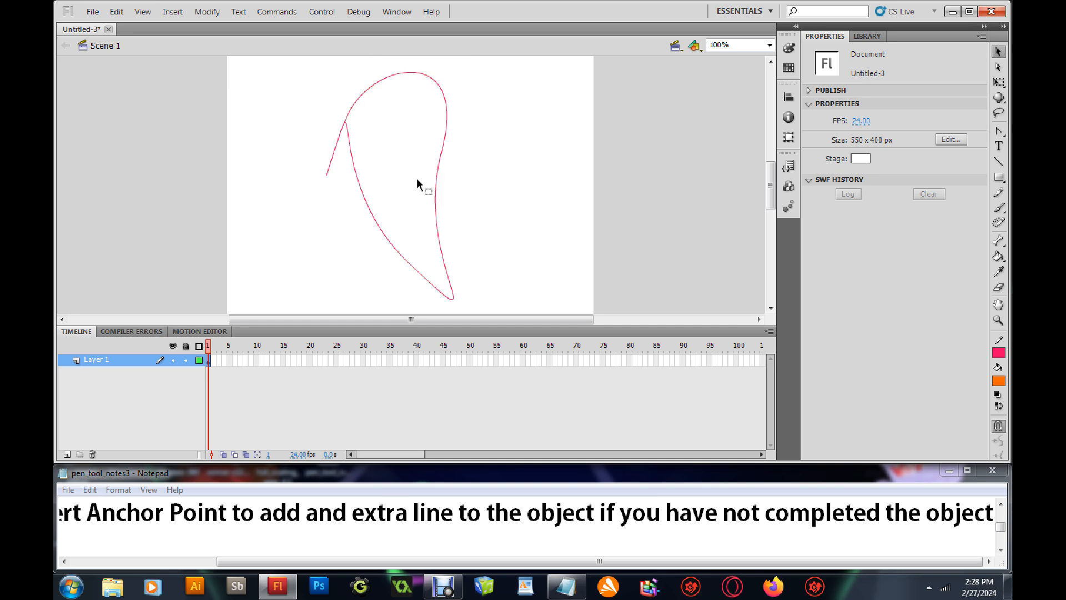
- Erase the extra line tail sticking out beside the teardrop's upper junction with the Eraser tool
{"action": "left_click", "coordinate": [357, 177]}
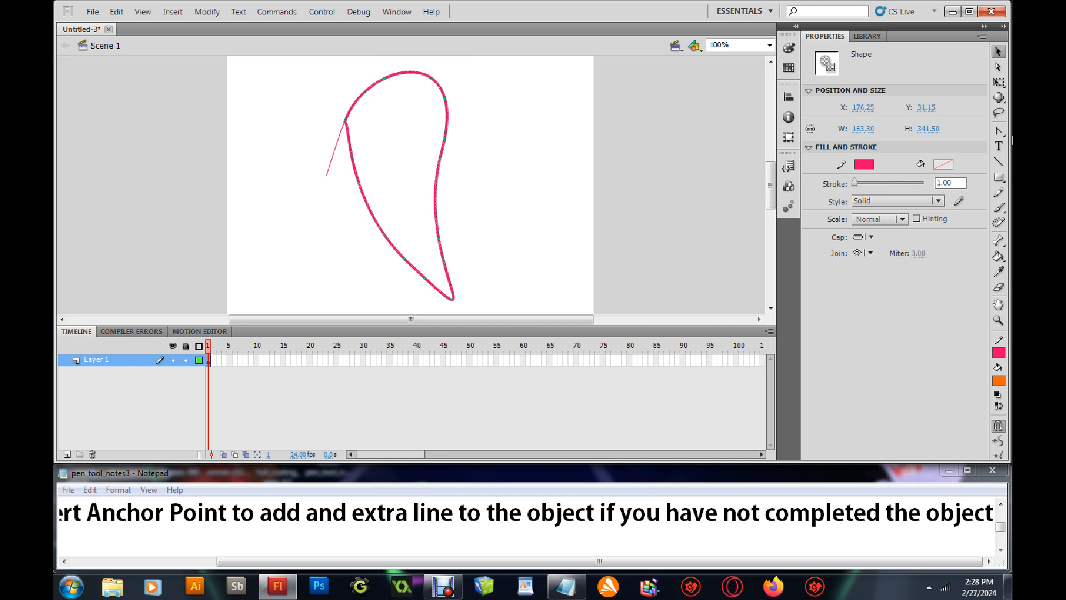
{"action": "left_click", "coordinate": [998, 287]}
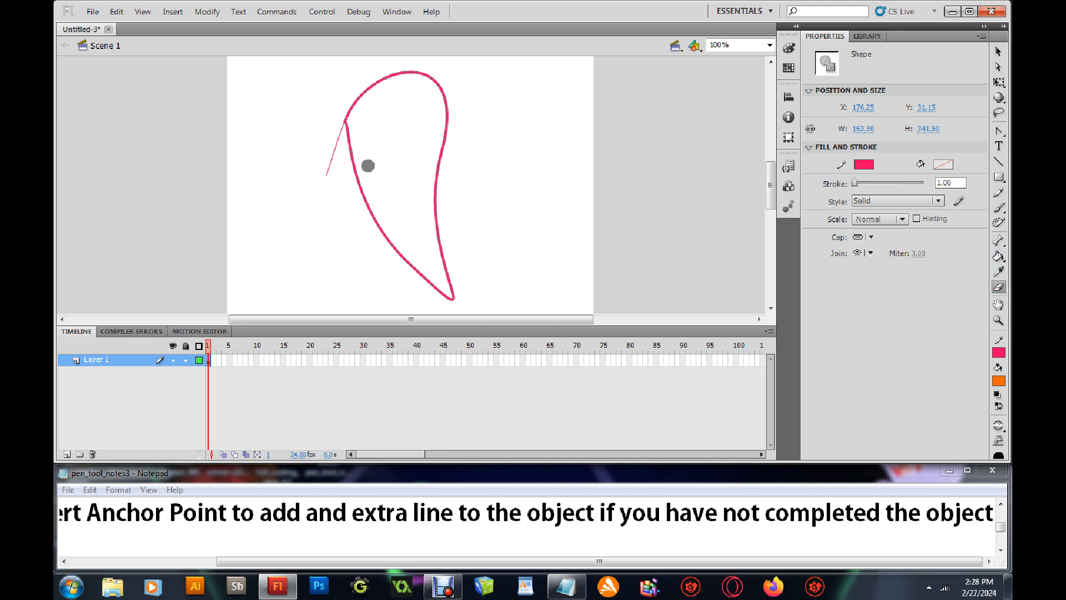
{"action": "mouse_move", "coordinate": [357, 122]}
{"action": "left_mouse_down"}
{"action": "mouse_move", "coordinate": [327, 165]}
{"action": "mouse_move", "coordinate": [345, 150]}
{"action": "left_mouse_up"}
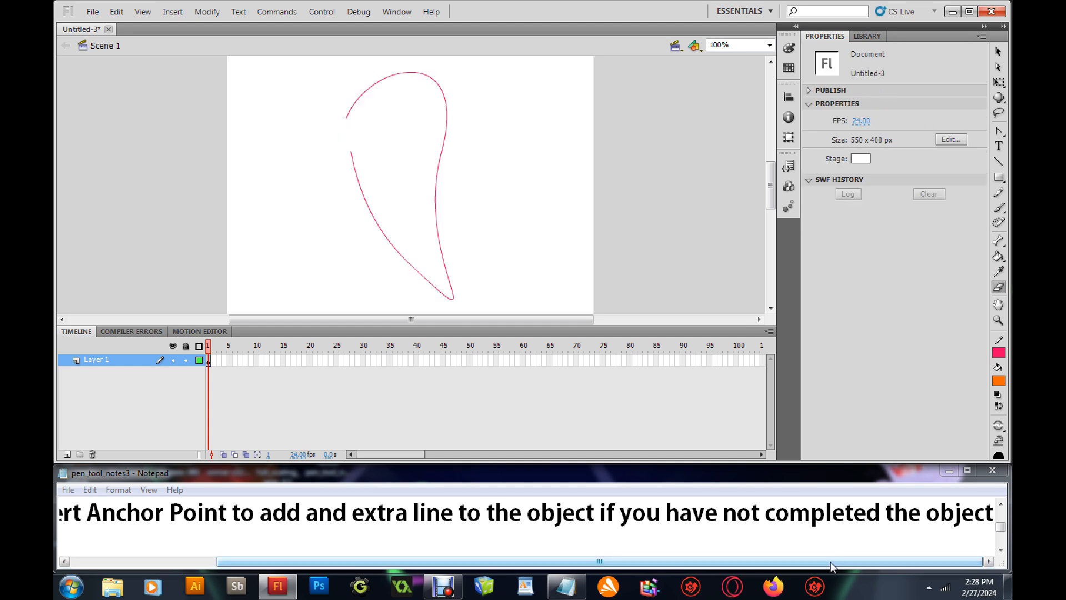
- Switch to the Notepad notes and append ", you can use the eraser" to the end of step 3
{"action": "left_click", "coordinate": [983, 526]}
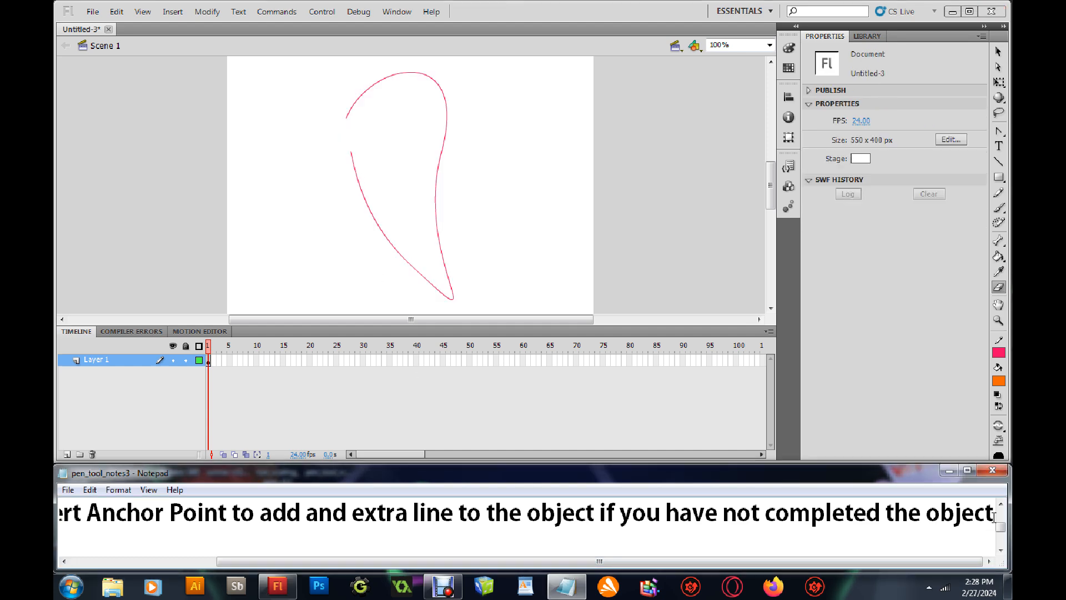
{"action": "type", "text": ", us"}
{"action": "key", "text": "BackSpace"}
{"action": "key", "text": "BackSpace"}
{"action": "type", "text": "o"}
{"action": "key", "text": "BackSpace"}
{"action": "type", "text": "you can use the e"}
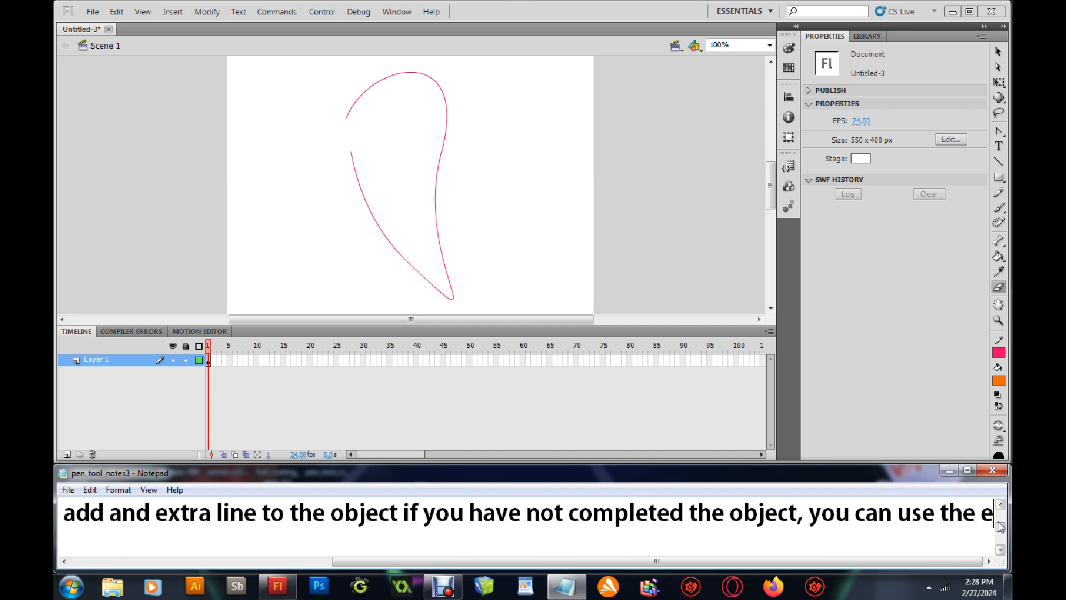
{"action": "type", "text": "raser"}
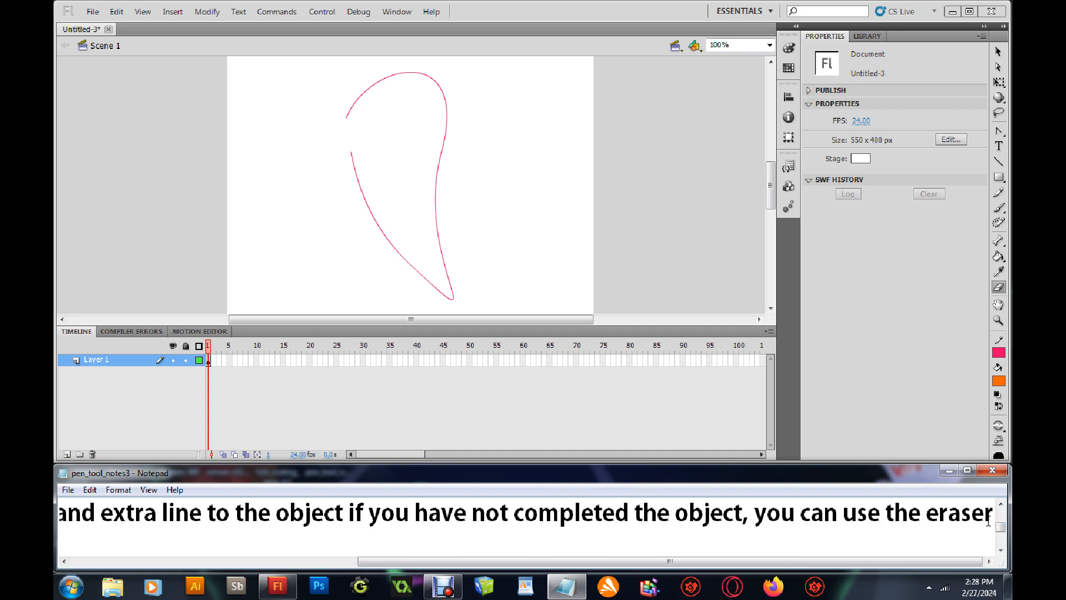
- Capitalize "Eraser" in the added note and follow it with the word "Tool"
{"action": "key", "text": "Left"}
{"action": "key", "text": "Left"}
{"action": "key", "text": "Left"}
{"action": "key", "text": "Left"}
{"action": "key", "text": "Left"}
{"action": "key", "text": "BackSpace"}
{"action": "type", "text": "E"}
{"action": "key", "text": "Right"}
{"action": "key", "text": "Right"}
{"action": "key", "text": "Right"}
{"action": "type", "text": "Tol"}
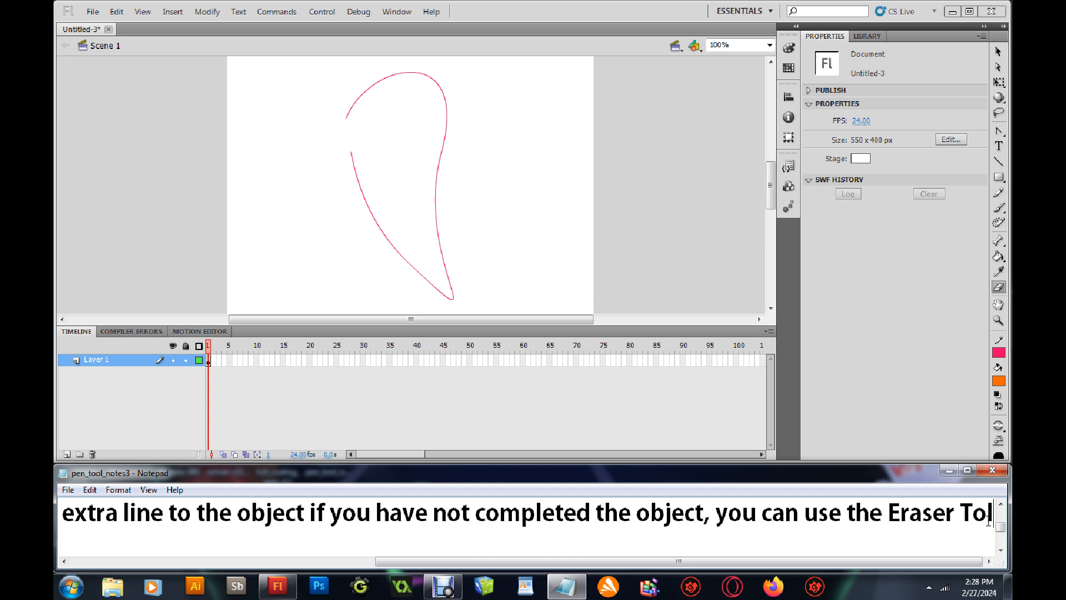
{"action": "key", "text": "BackSpace"}
{"action": "type", "text": "ol"}
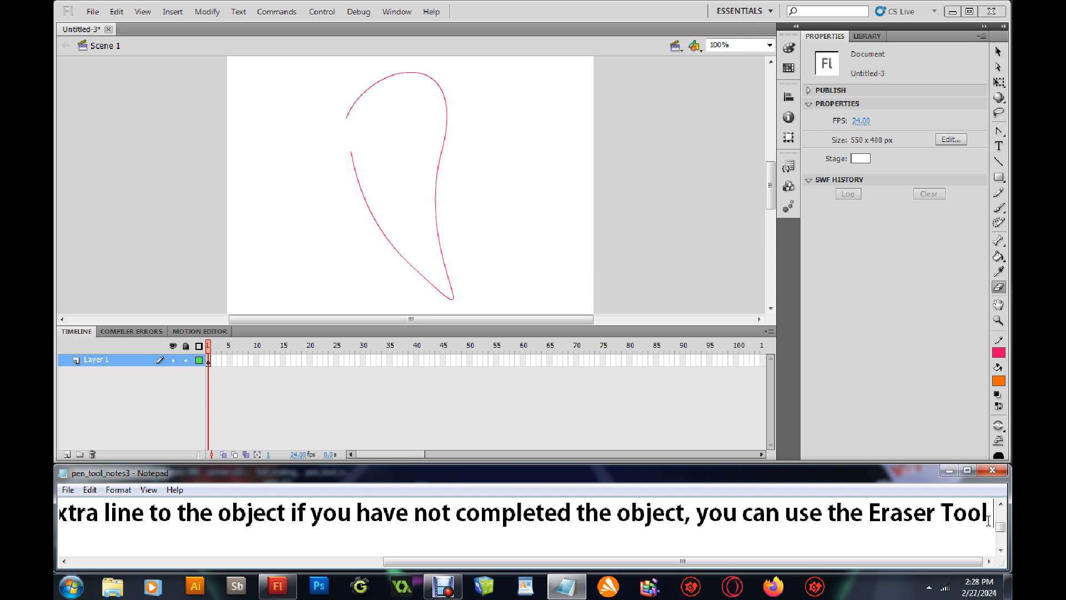
- Finish the note's sentence with "to get rid of anything you do not like and start again"
{"action": "type", "text": " to g"}
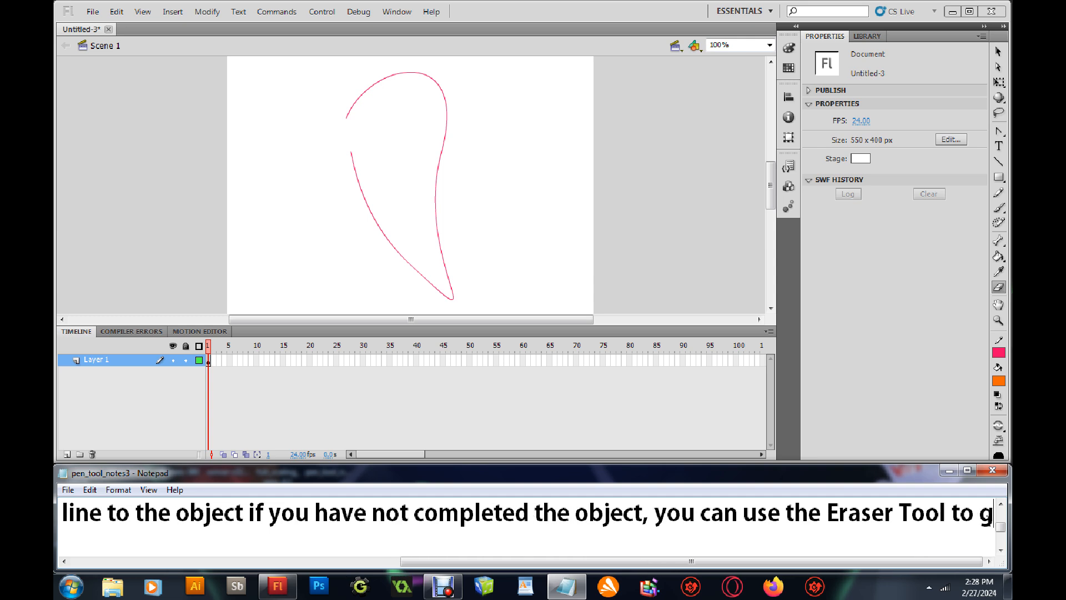
{"action": "type", "text": "et rid of"}
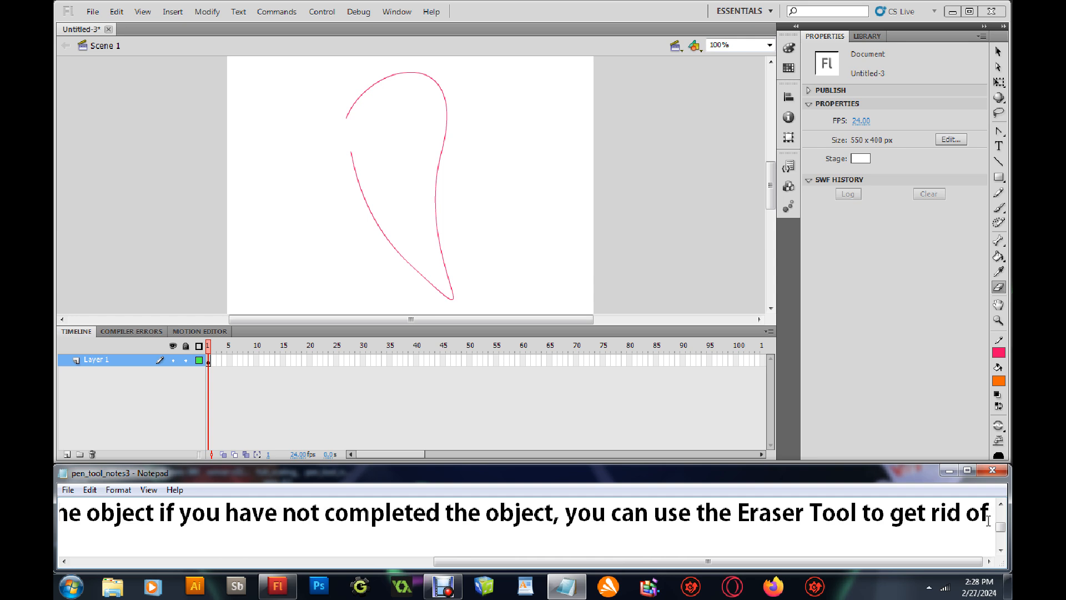
{"action": "type", "text": " anything"}
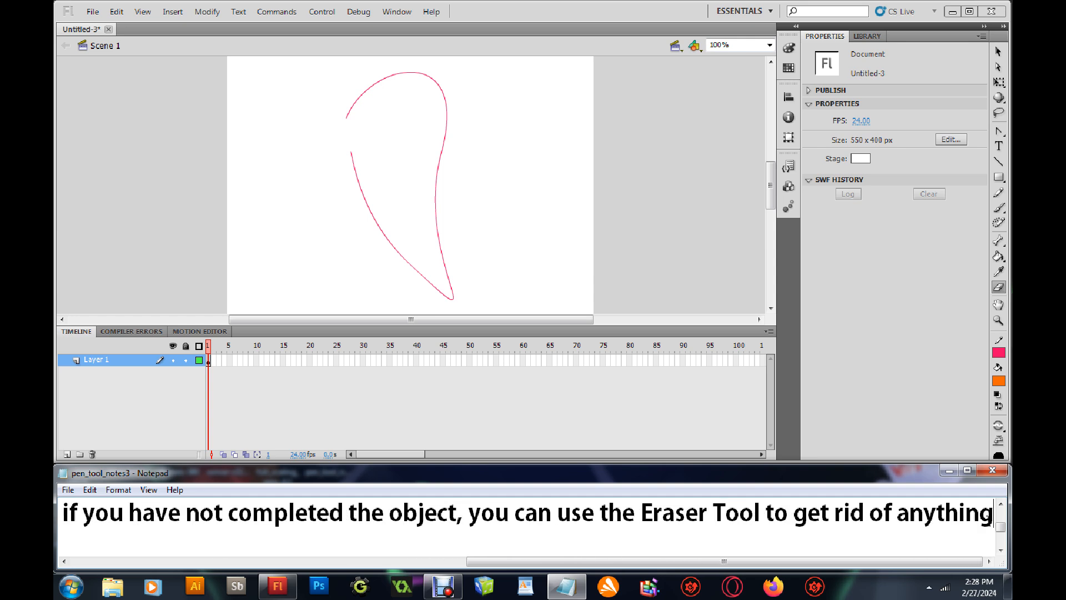
{"action": "type", "text": " you do"}
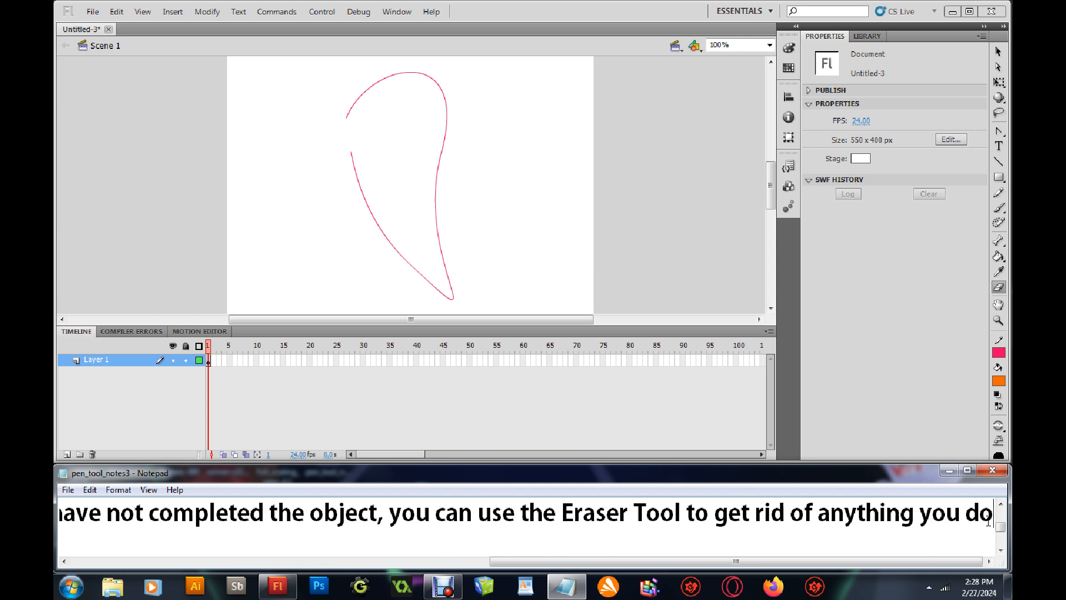
{"action": "type", "text": " not like a"}
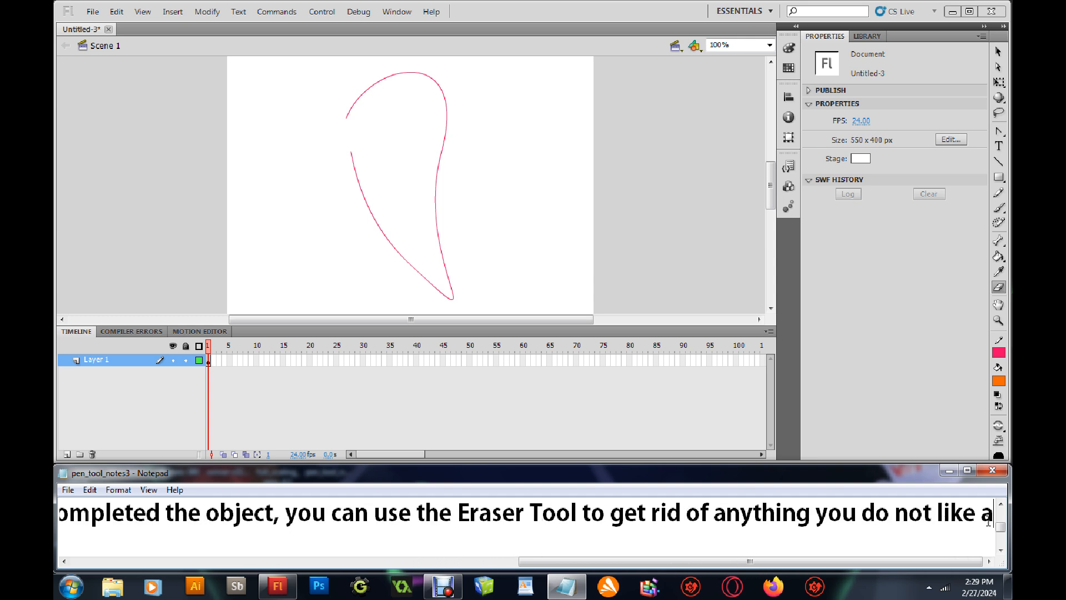
{"action": "type", "text": "nd stra"}
{"action": "key", "text": "BackSpace"}
{"action": "key", "text": "BackSpace"}
{"action": "type", "text": "ar"}
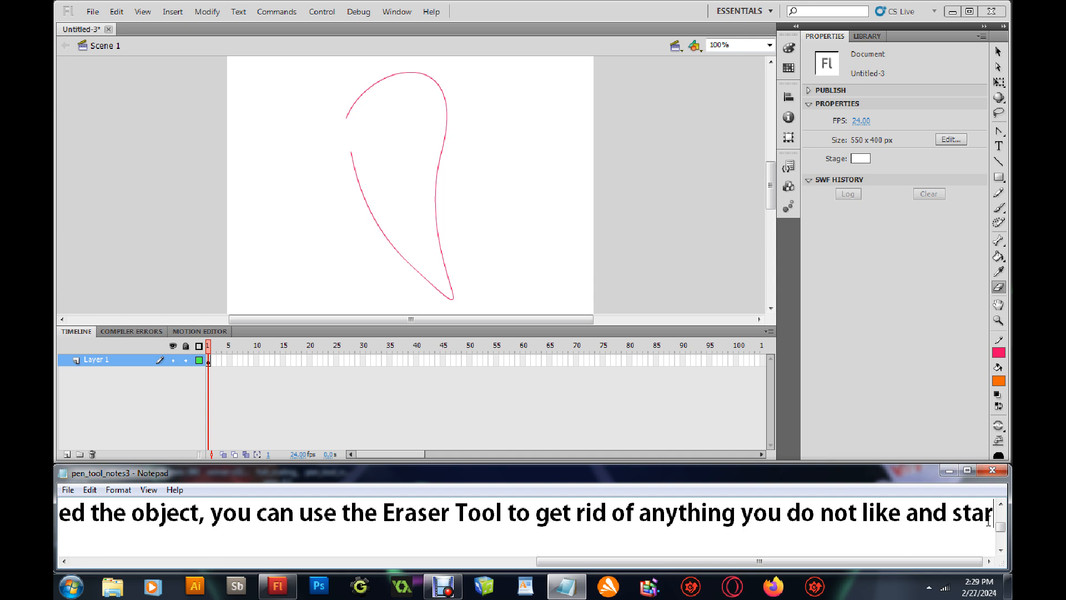
{"action": "type", "text": "t again"}
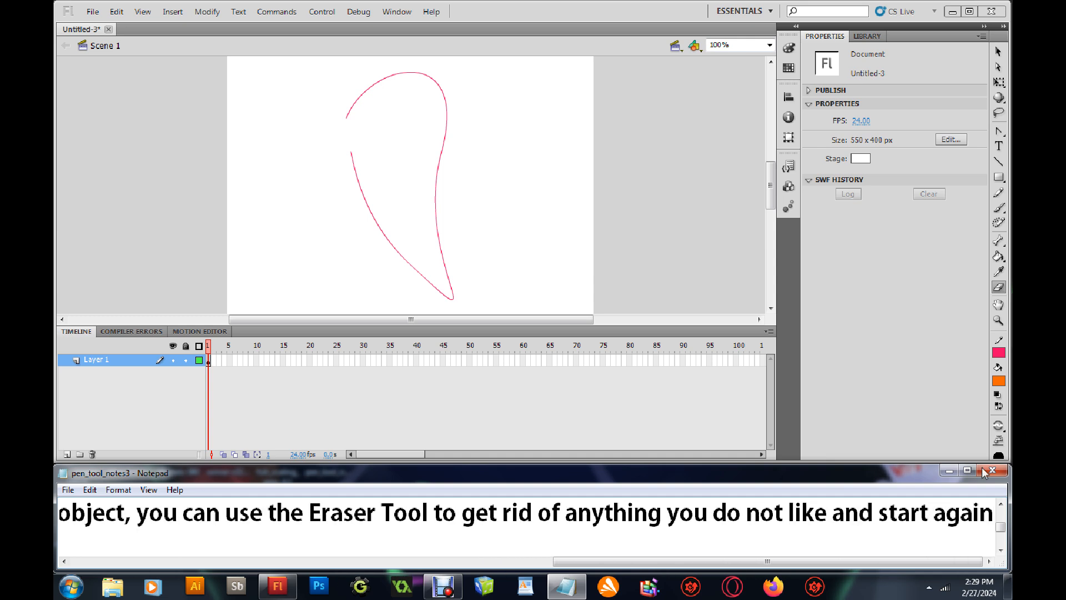
- Back in Flash, erase more of both line ends around the opening in the teardrop outline
{"action": "left_click_drag", "start_coordinate": [352, 150], "coordinate": [361, 187]}
{"action": "left_click_drag", "start_coordinate": [347, 122], "coordinate": [364, 100]}
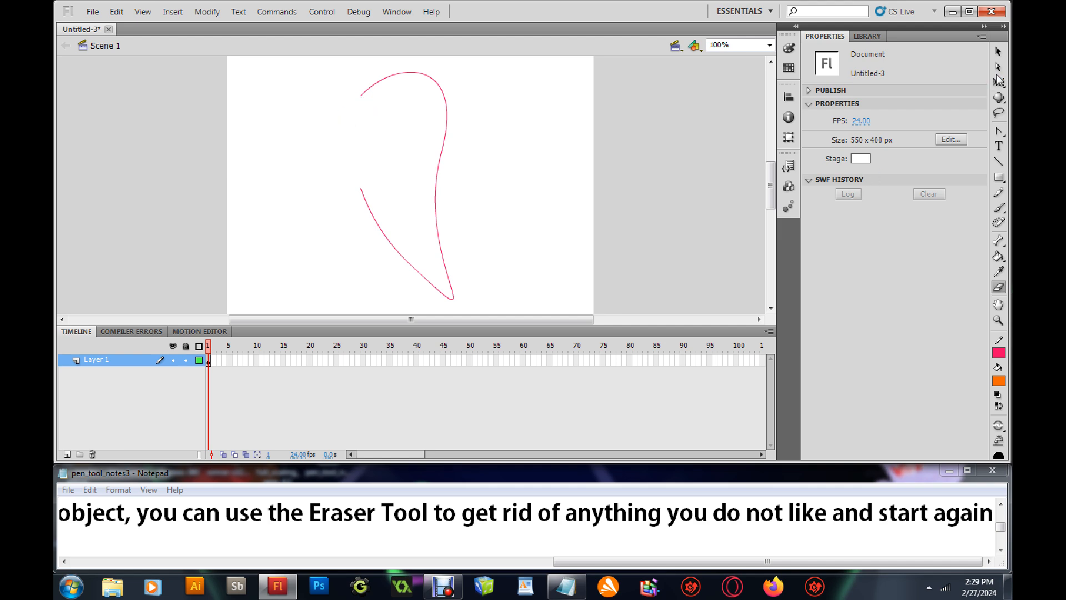
- Try to bend the path's lower open end upward with the Convert Anchor Point tool and undo that edit
{"action": "left_click", "coordinate": [999, 130]}
{"action": "left_click", "coordinate": [360, 193]}
{"action": "left_click_drag", "start_coordinate": [361, 190], "coordinate": [392, 154]}
{"action": "left_click_drag", "start_coordinate": [331, 224], "coordinate": [394, 123]}
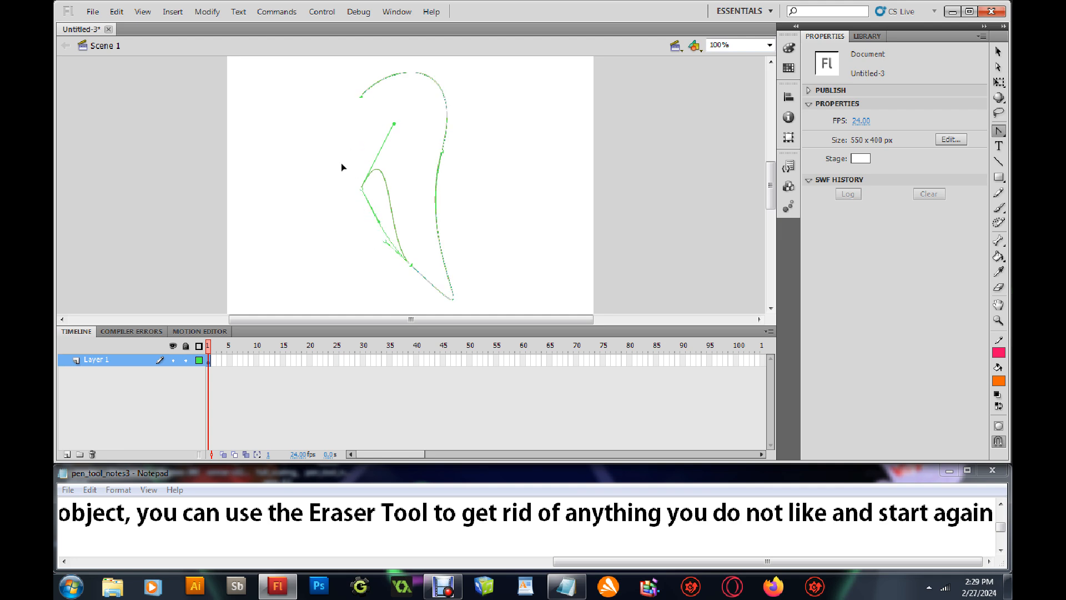
{"action": "key", "text": "ctrl+z"}
- Reshape the curves at both open ends with the Convert Anchor Point tool so their lines meet at the outline's upper-left corner
{"action": "left_click_drag", "start_coordinate": [384, 242], "coordinate": [401, 215]}
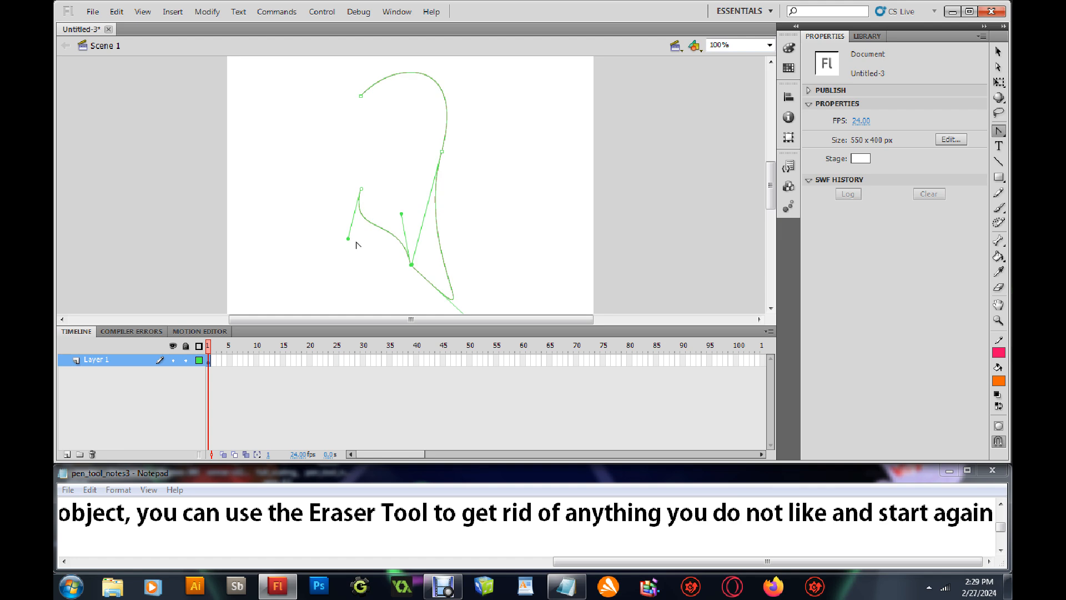
{"action": "left_click_drag", "start_coordinate": [363, 92], "coordinate": [388, 57]}
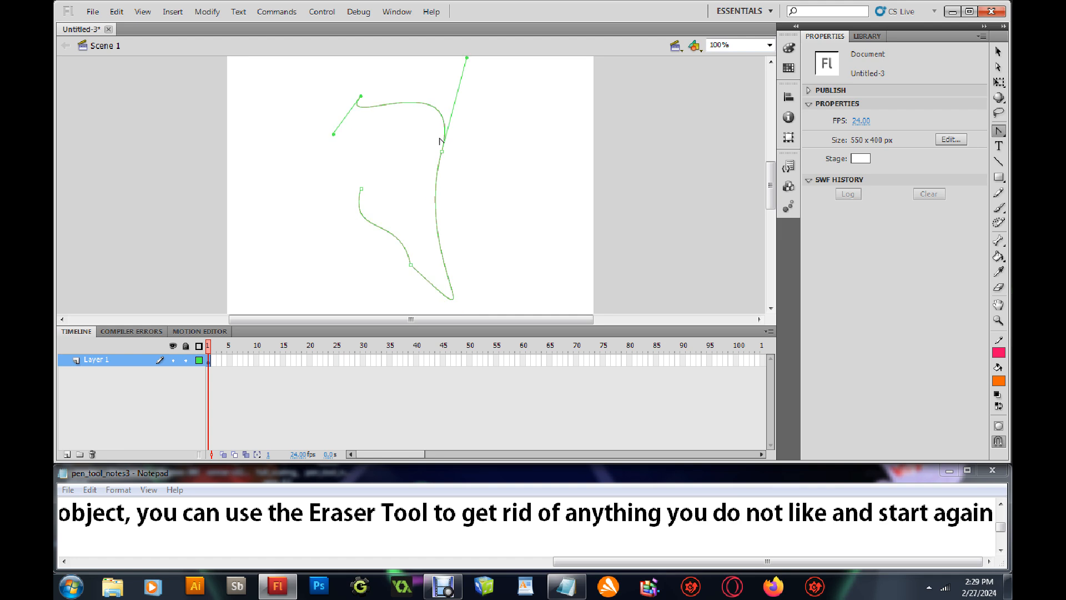
{"action": "left_click_drag", "start_coordinate": [360, 190], "coordinate": [382, 390]}
{"action": "left_click", "coordinate": [998, 52]}
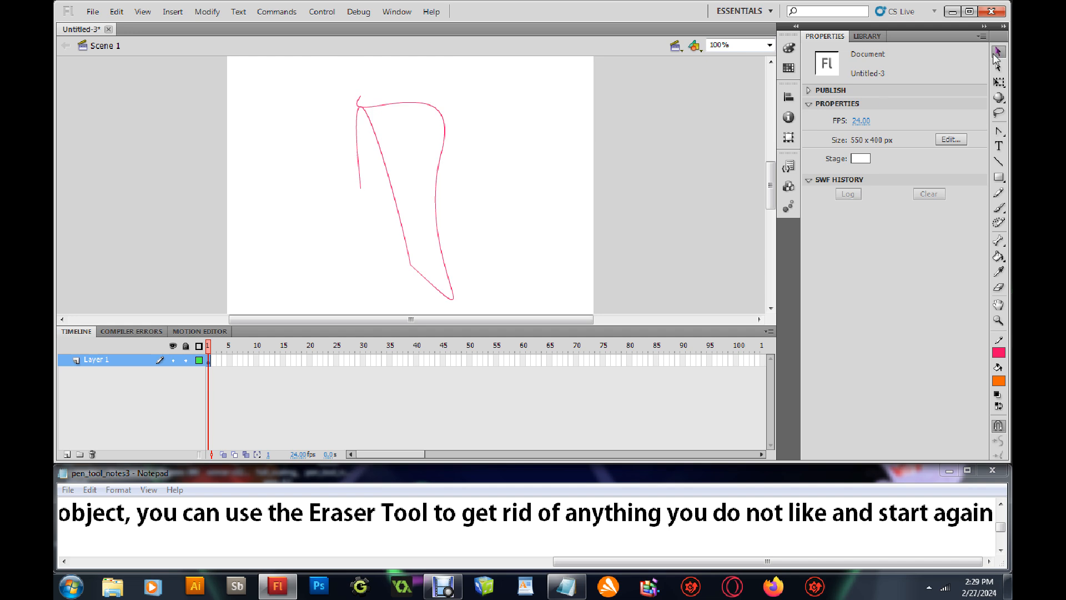
- Erase the stray line beside the shape and the leftover stub above its upper-left corner with the Eraser tool
{"action": "left_click", "coordinate": [997, 287]}
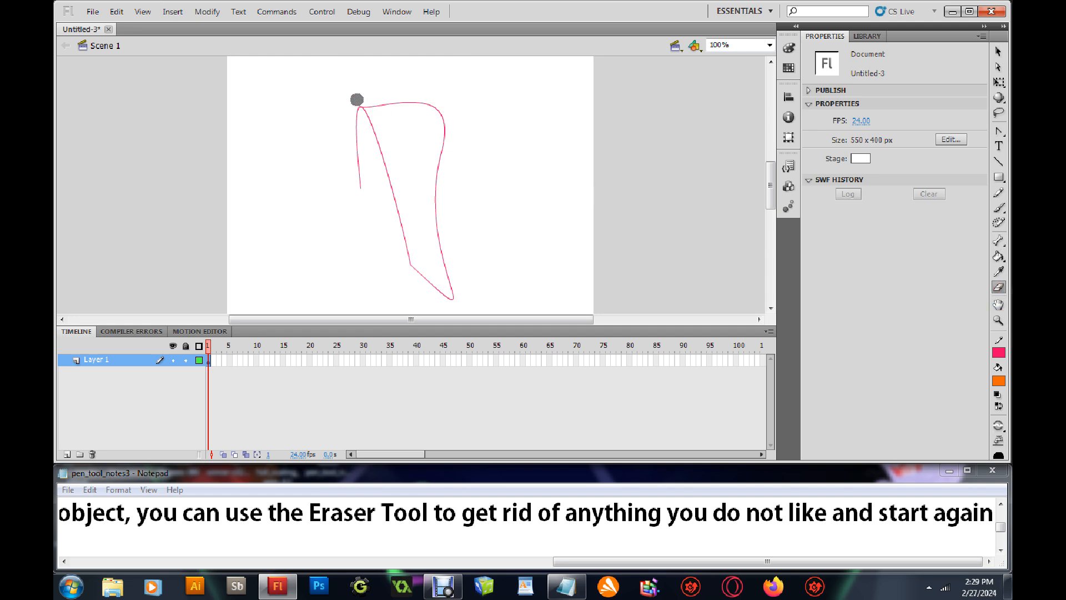
{"action": "left_click_drag", "start_coordinate": [351, 108], "coordinate": [359, 198]}
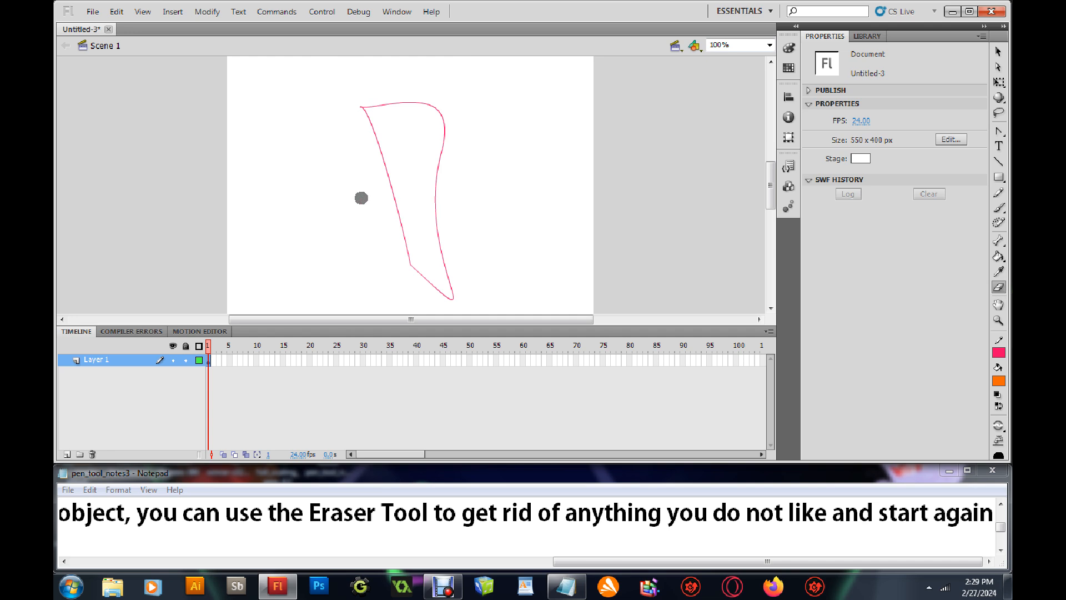
{"action": "left_click", "coordinate": [358, 102]}
- In the Notepad notes, extend line 4 about the Paint Bucket with ", after selecting you're colors"
{"action": "left_click", "coordinate": [1000, 550]}
{"action": "left_click_drag", "start_coordinate": [793, 562], "coordinate": [259, 550]}
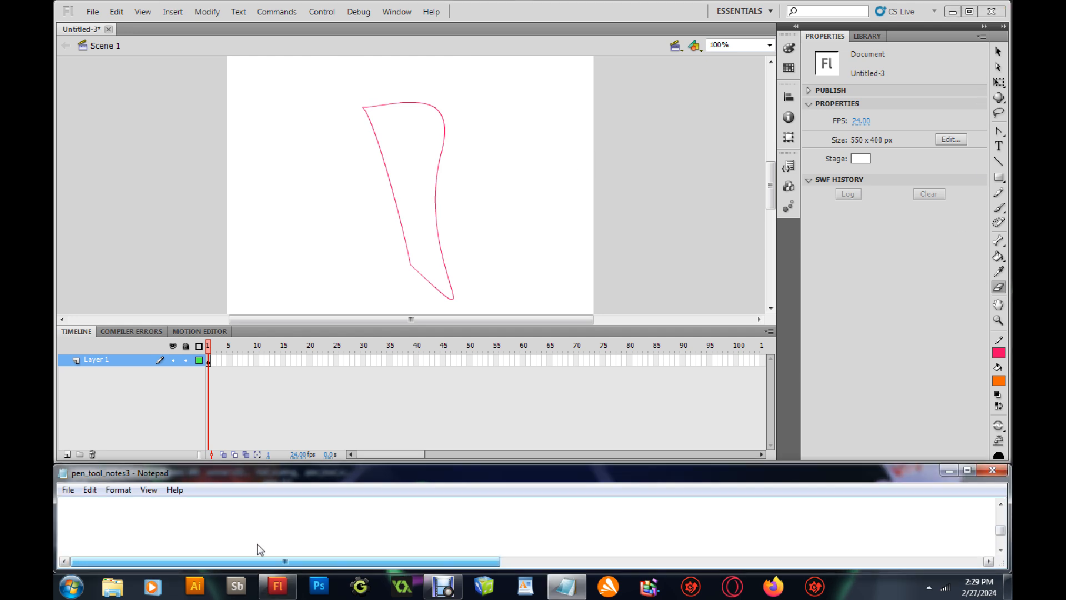
{"action": "left_click", "coordinate": [1000, 503]}
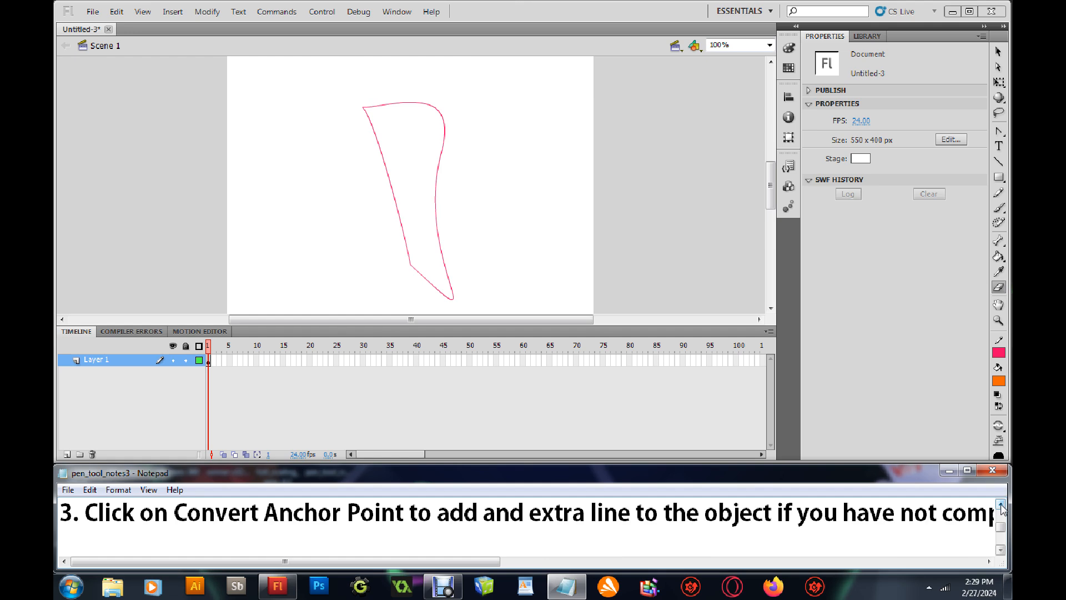
{"action": "left_click", "coordinate": [1000, 550]}
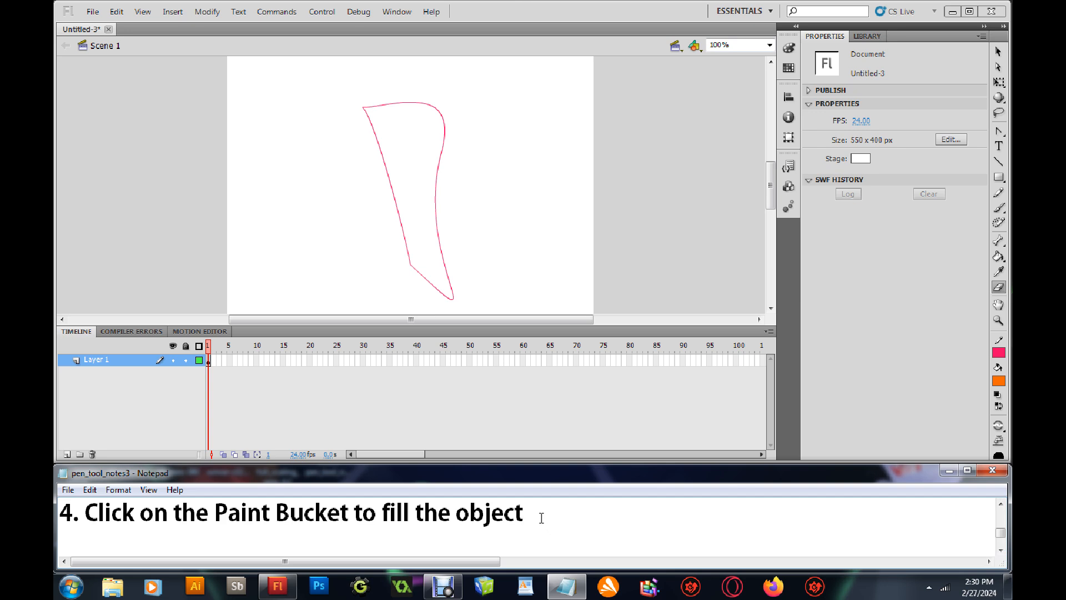
{"action": "type", "text": "after selec"}
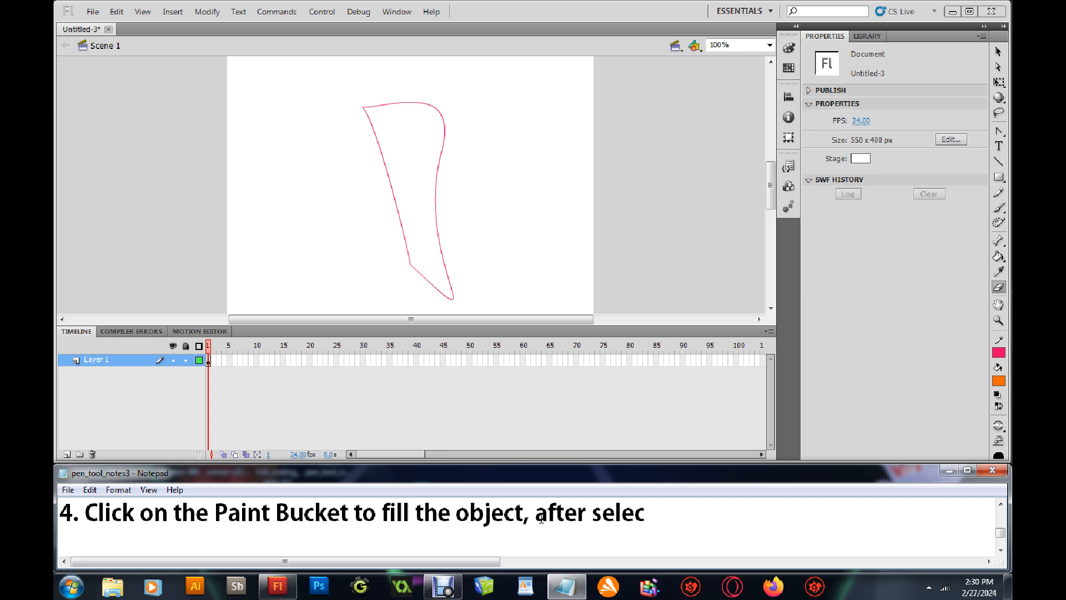
{"action": "type", "text": "ting you're colors"}
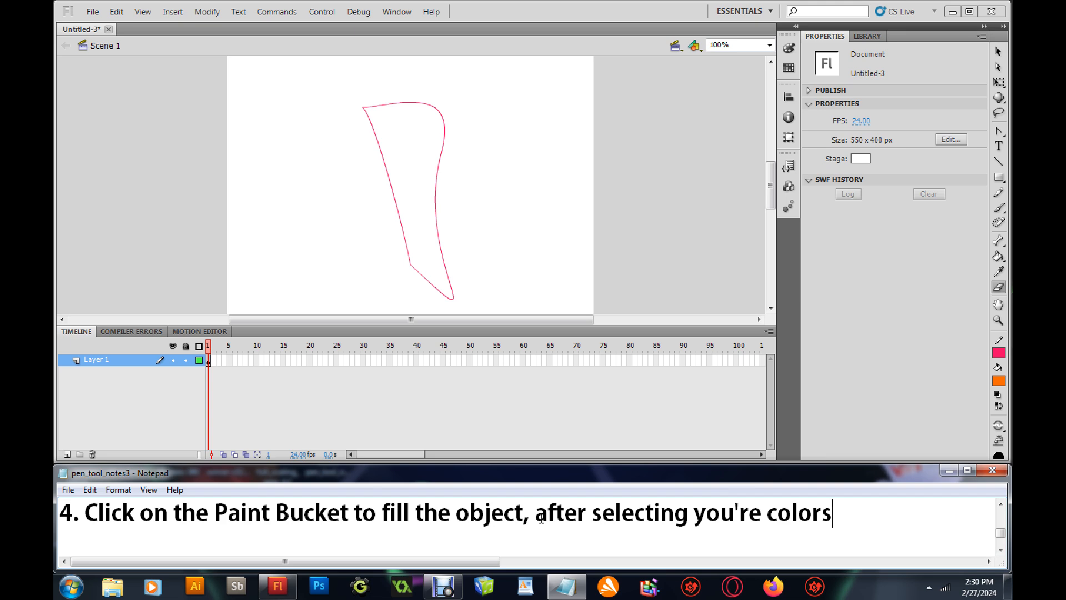
- Back in Flash, sample light grey as the stroke color and choose dark blue as the fill color
{"action": "left_click", "coordinate": [999, 354]}
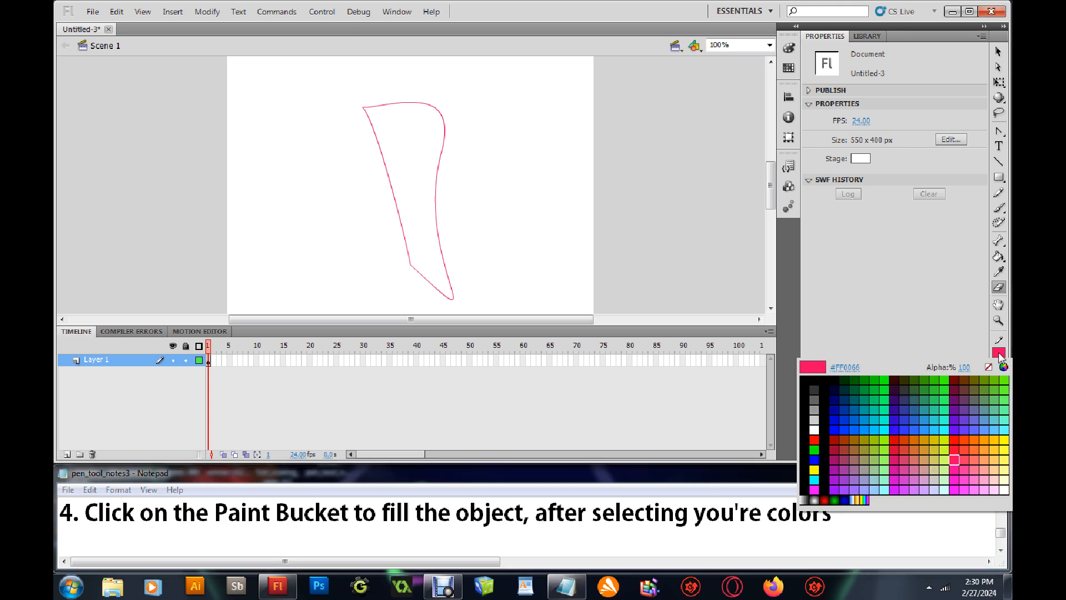
{"action": "left_click", "coordinate": [1002, 337]}
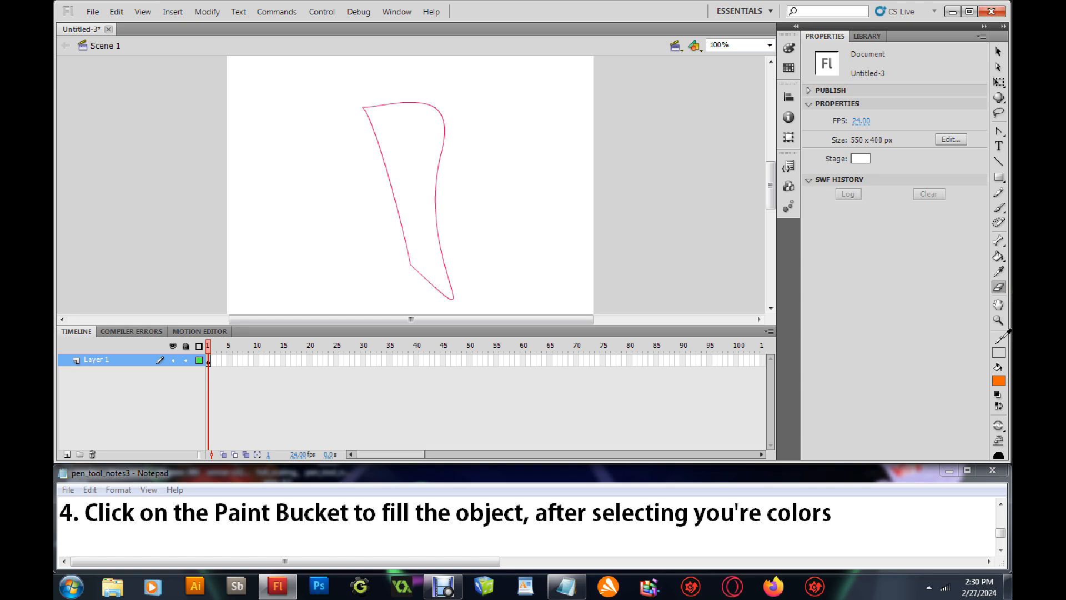
{"action": "left_click", "coordinate": [1000, 382]}
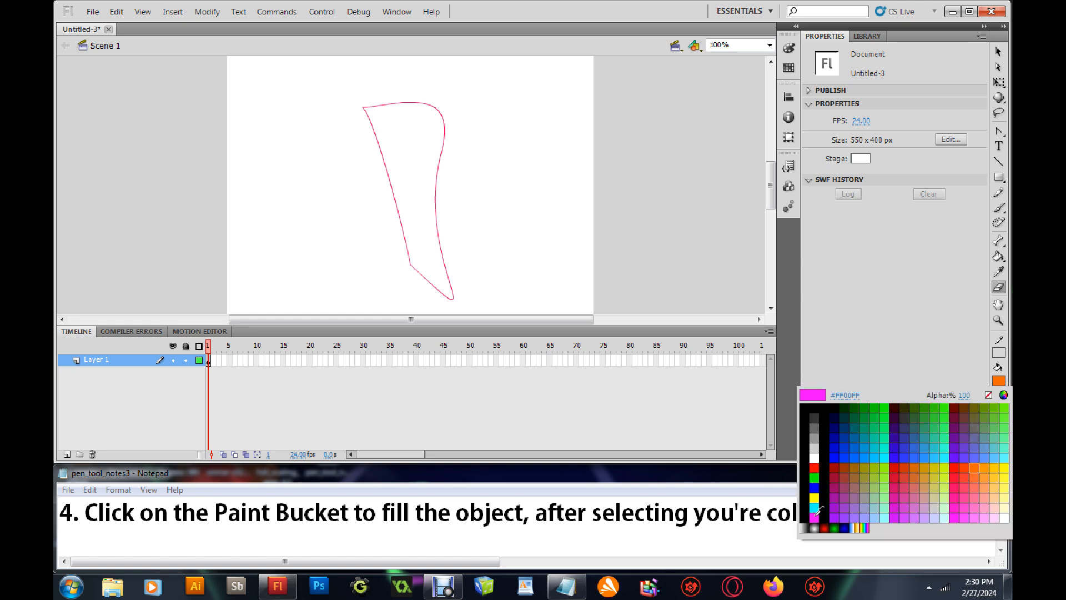
{"action": "left_click", "coordinate": [840, 433]}
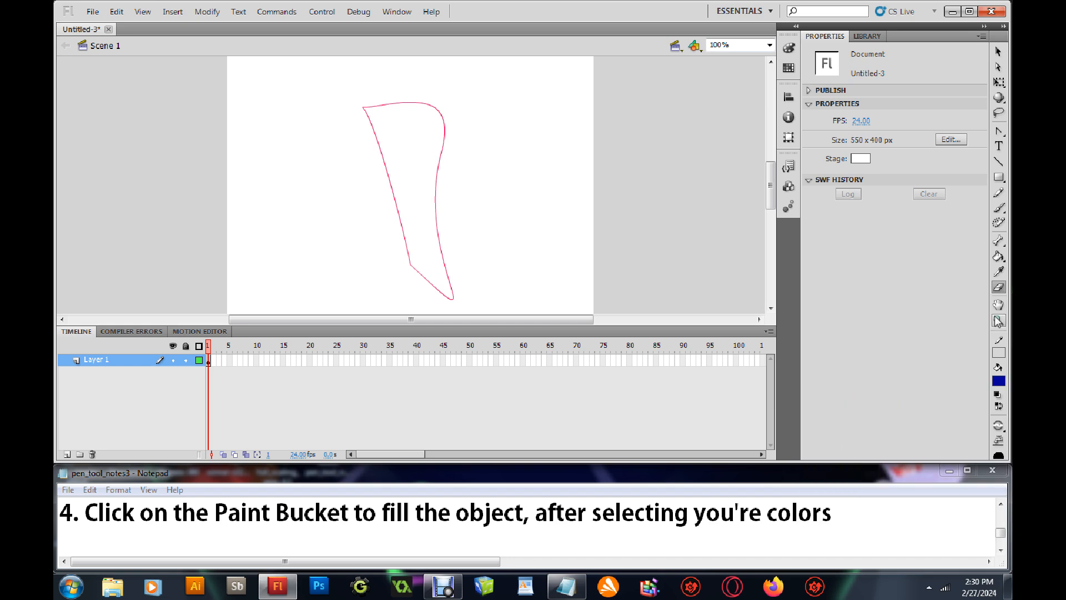
- Fill the closed outline with dark blue using the Paint Bucket and bring up the closing thank-you line in the notes
{"action": "left_click", "coordinate": [999, 257]}
{"action": "left_click", "coordinate": [403, 155]}
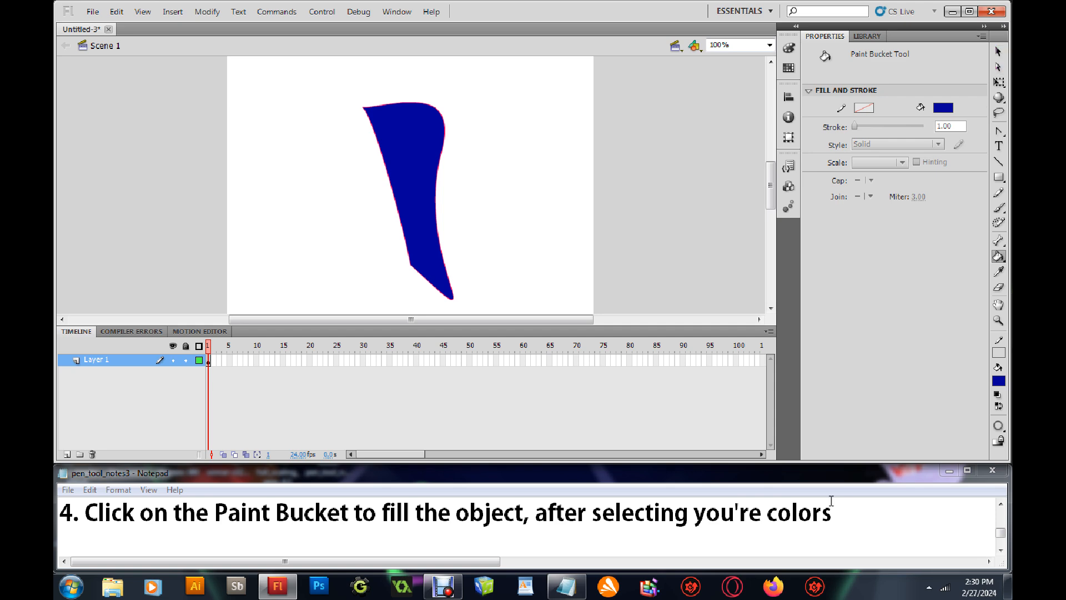
{"action": "left_click", "coordinate": [1002, 551]}
{"action": "left_click", "coordinate": [1001, 551]}
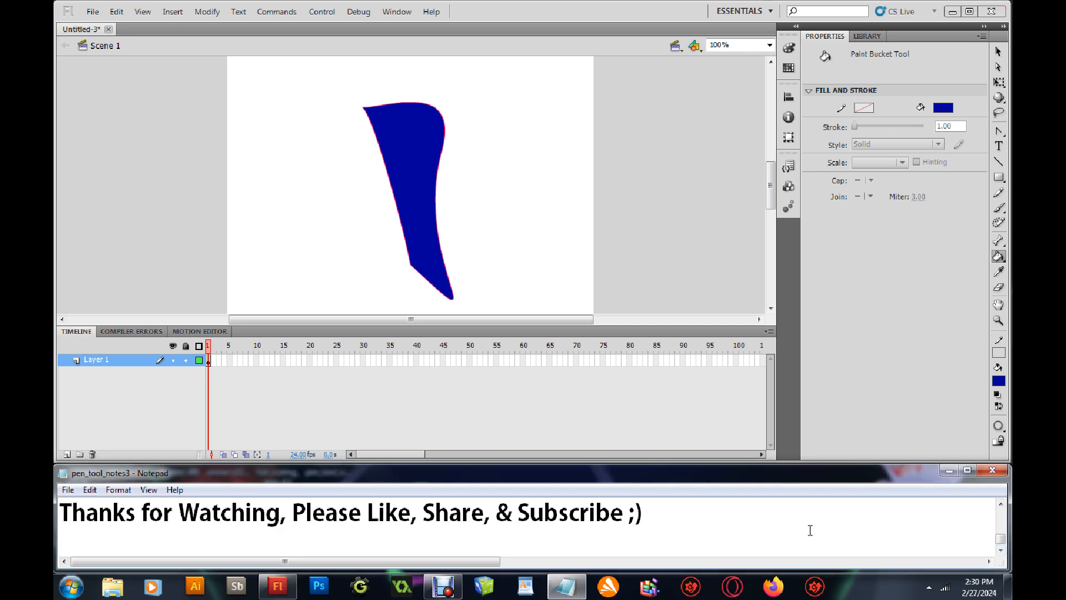